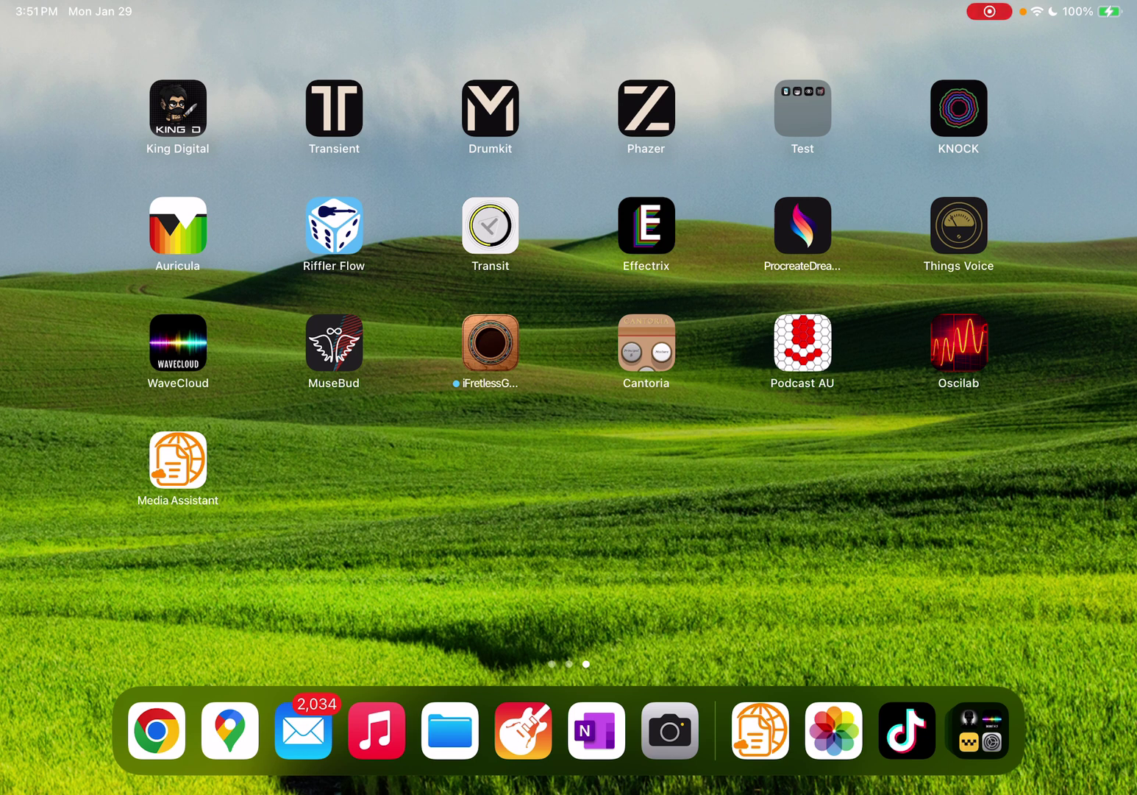
- Launch Media Assistant from the dock onto the MIDI Demo Files folder
{"action": "left_click", "coordinate": [760, 730]}
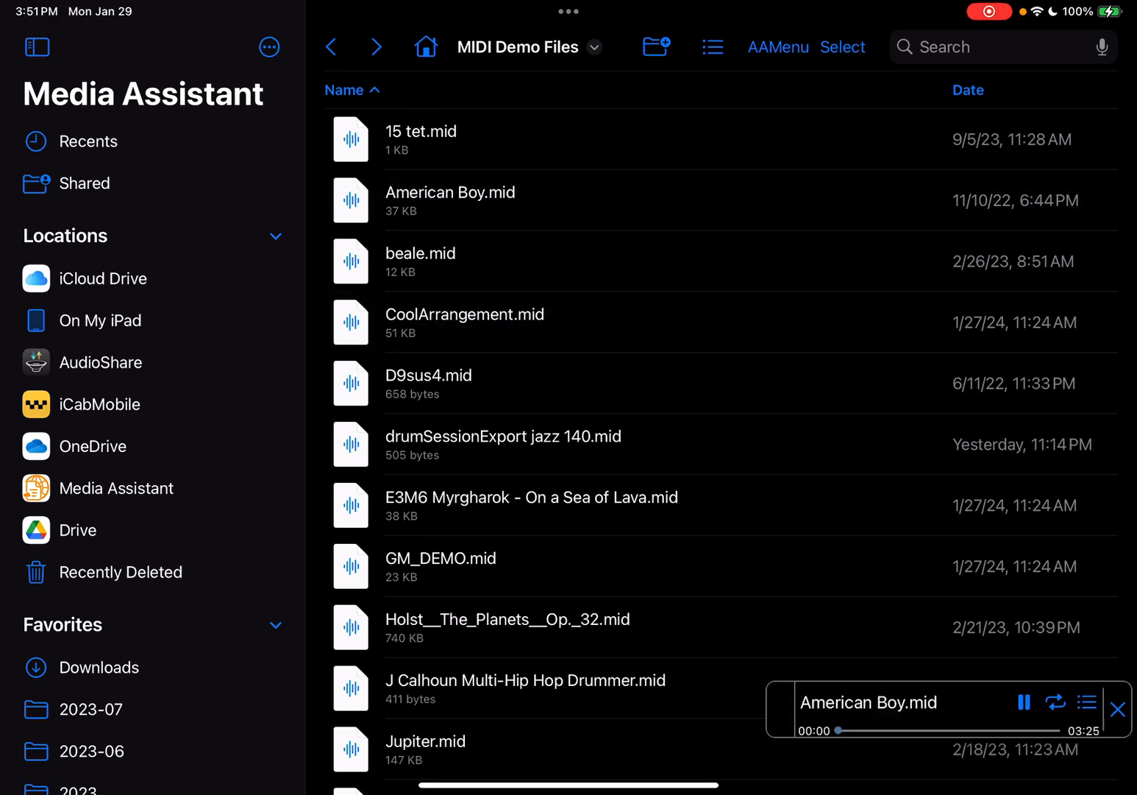
- Clear the three-file play queue, dismiss the player, and bring up the tools menu
{"action": "left_click", "coordinate": [1087, 702]}
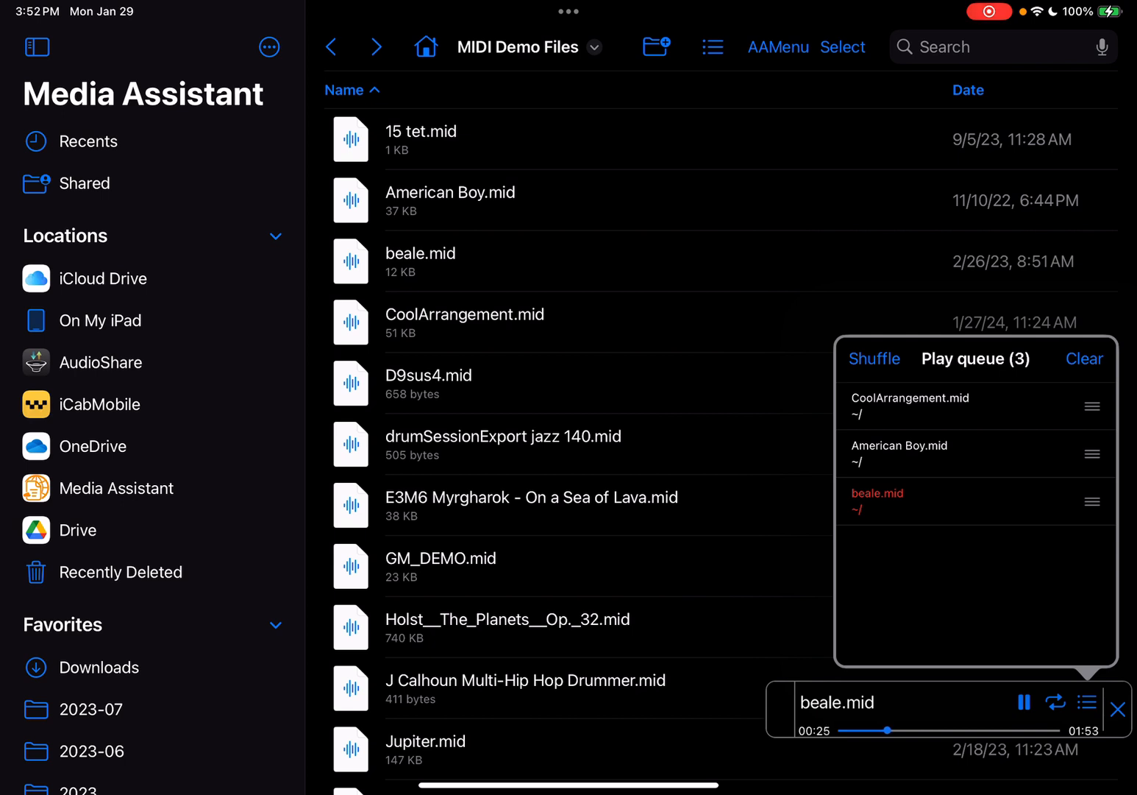
{"action": "left_click", "coordinate": [1084, 357]}
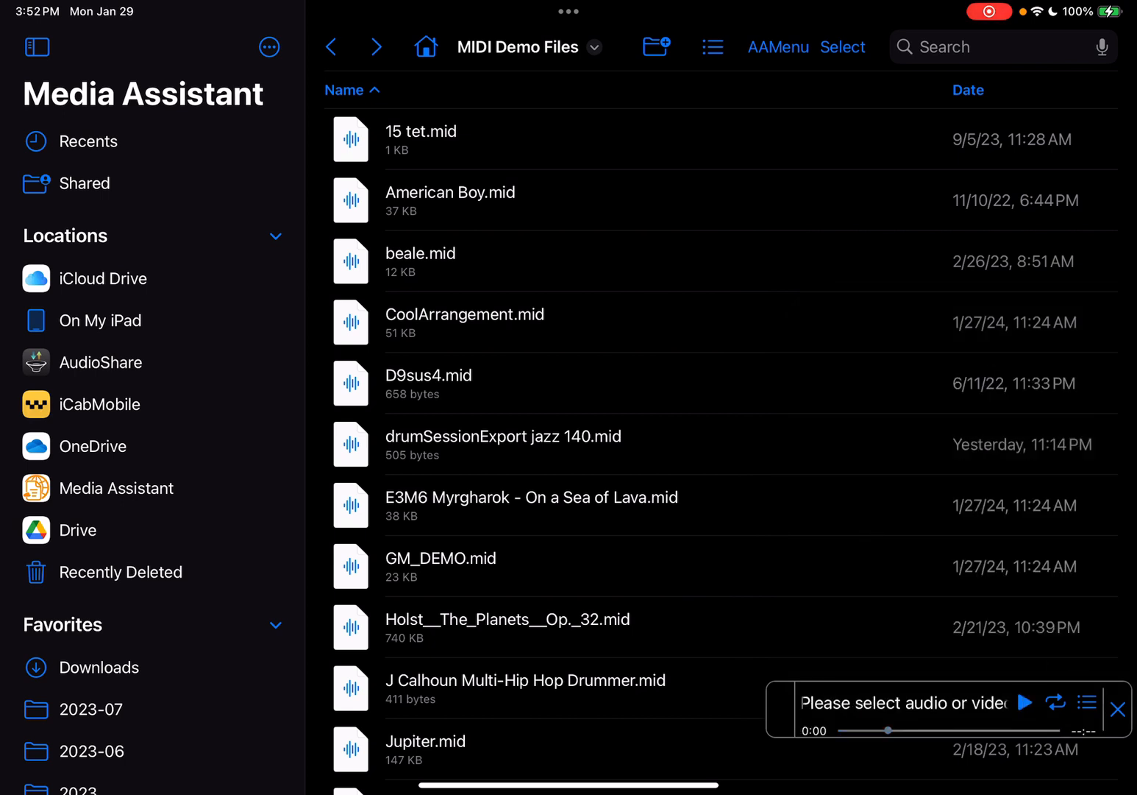
{"action": "left_click", "coordinate": [1118, 709]}
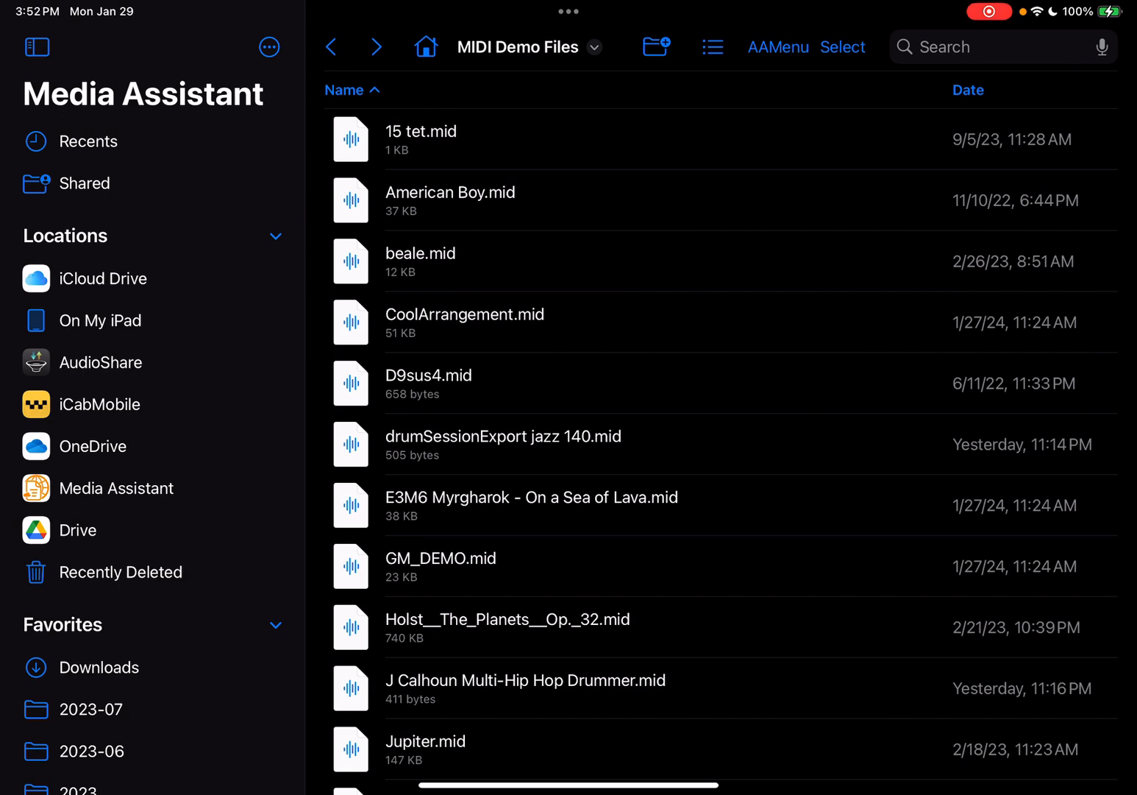
{"action": "left_click", "coordinate": [778, 47]}
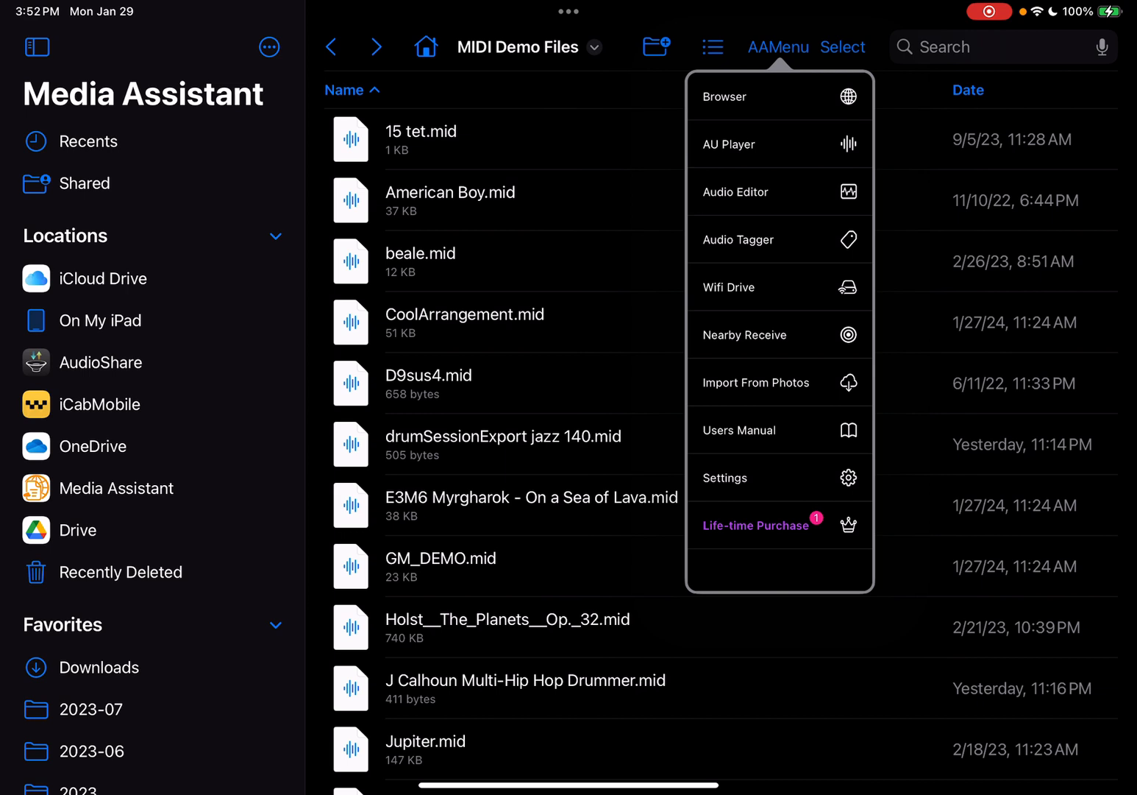
- Review the default soundfont choices in Settings, leave Use default, and go home
{"action": "left_click", "coordinate": [725, 478]}
{"action": "scroll", "coordinate": [569, 400], "scroll_direction": "down", "scroll_amount": 3}
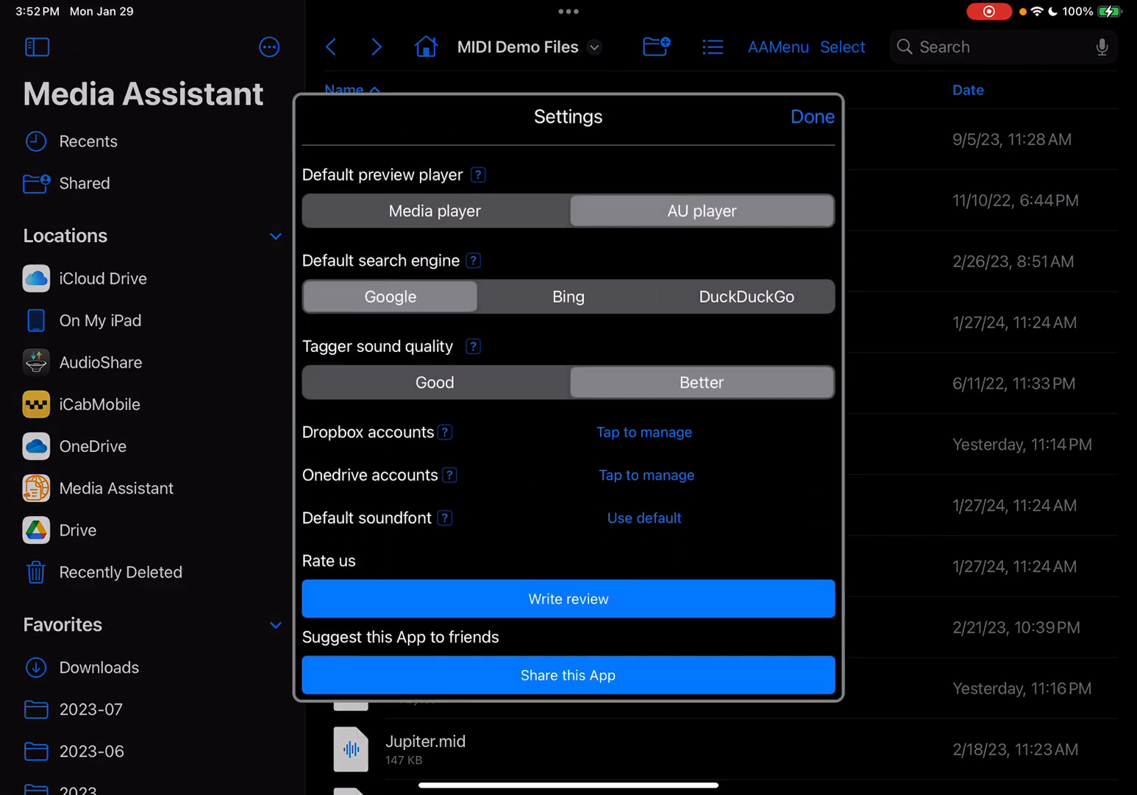
{"action": "scroll", "coordinate": [569, 424], "scroll_direction": "down", "scroll_amount": 1}
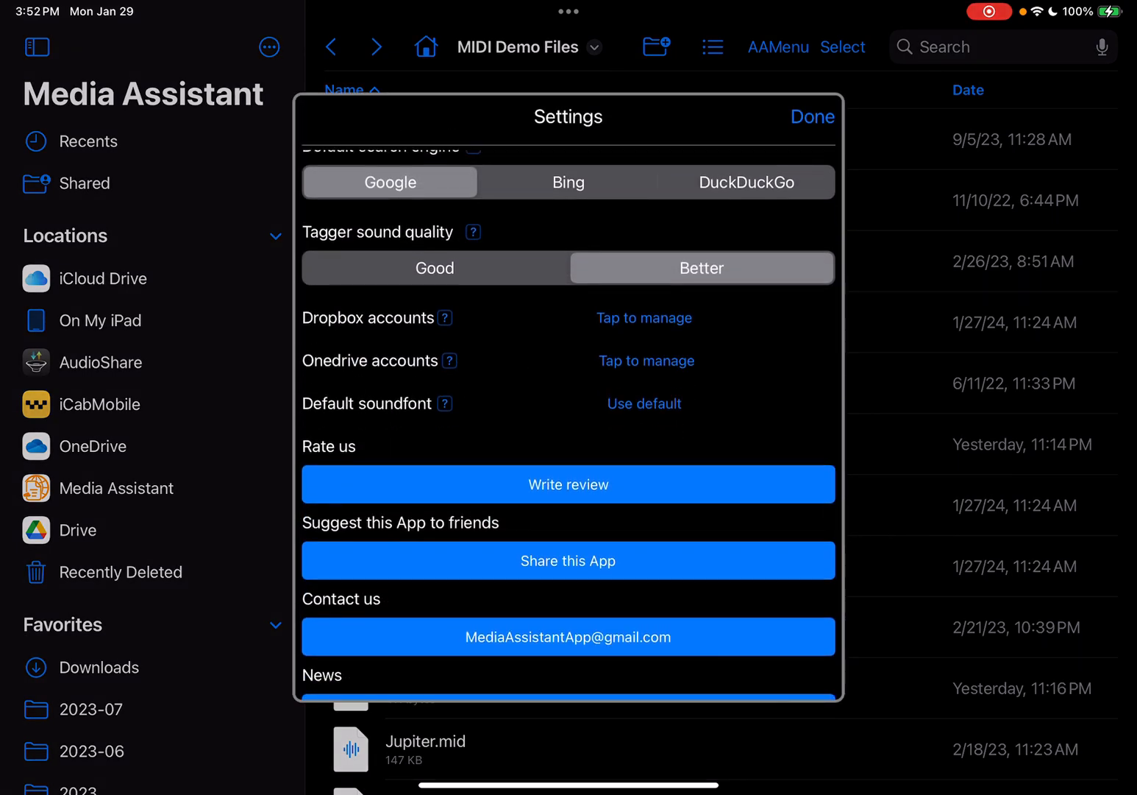
{"action": "scroll", "coordinate": [569, 425], "scroll_direction": "down", "scroll_amount": 1}
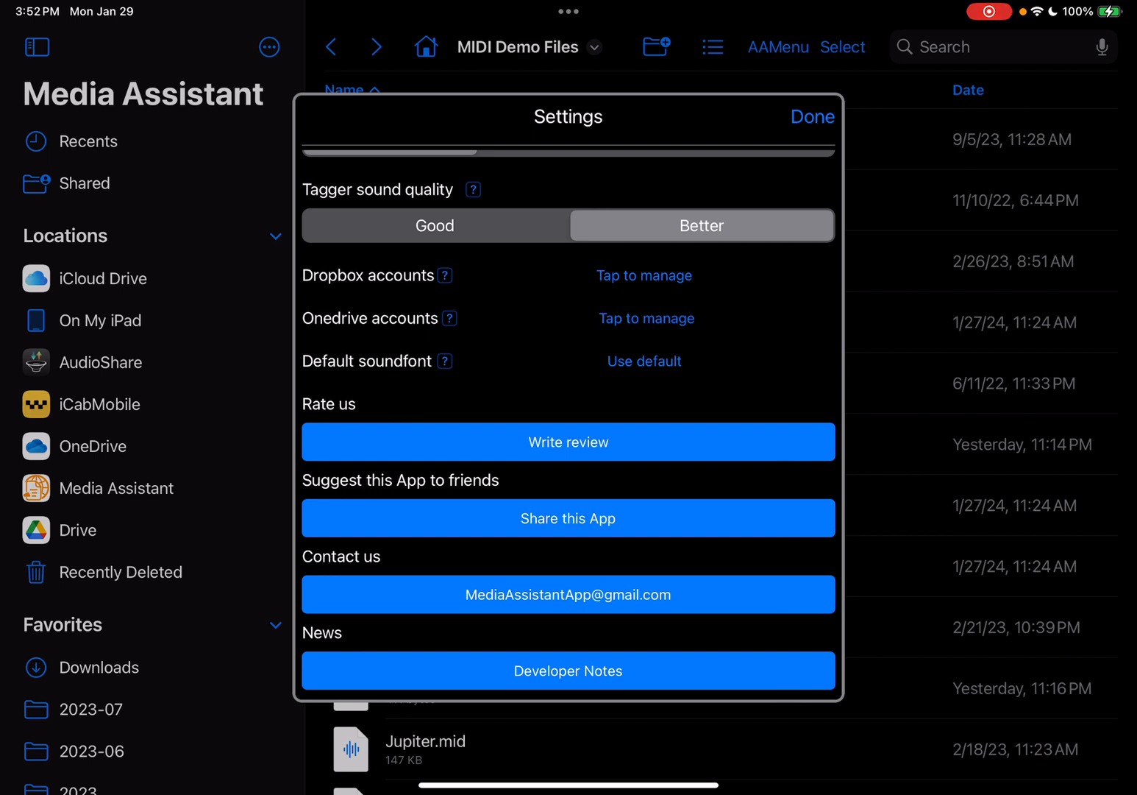
{"action": "scroll", "coordinate": [568, 424], "scroll_direction": "down", "scroll_amount": 1}
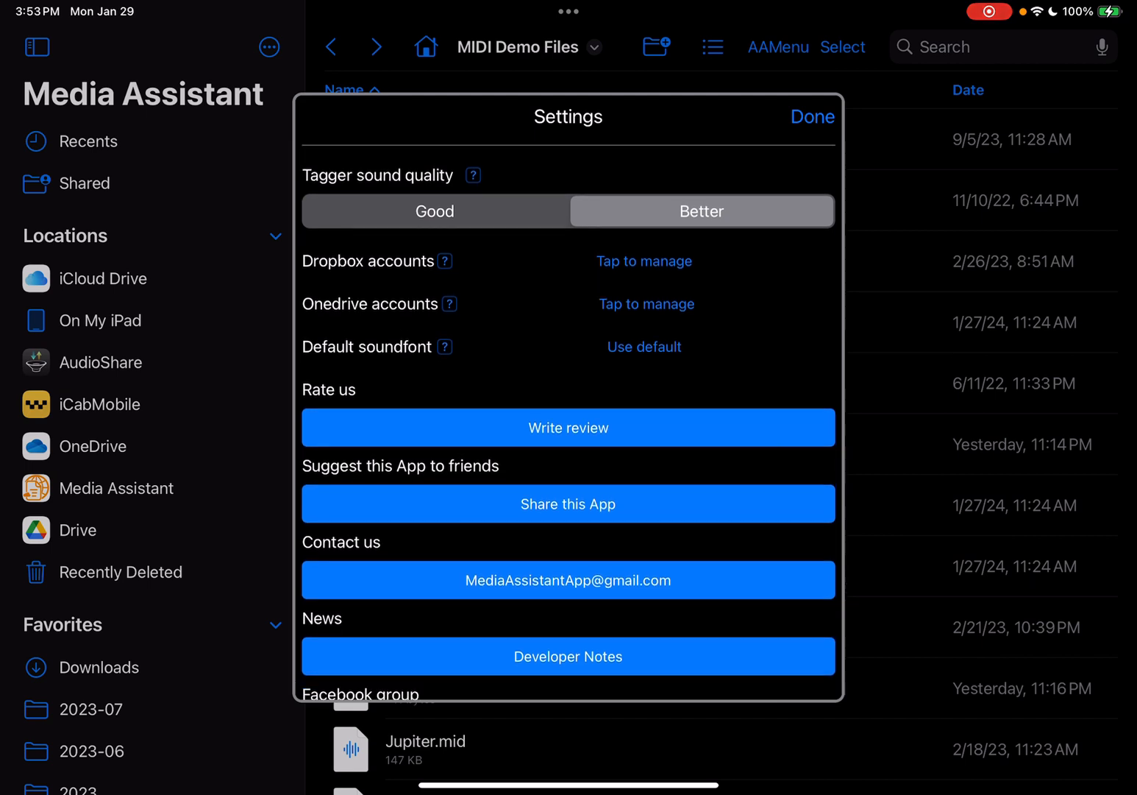
{"action": "left_click", "coordinate": [644, 354]}
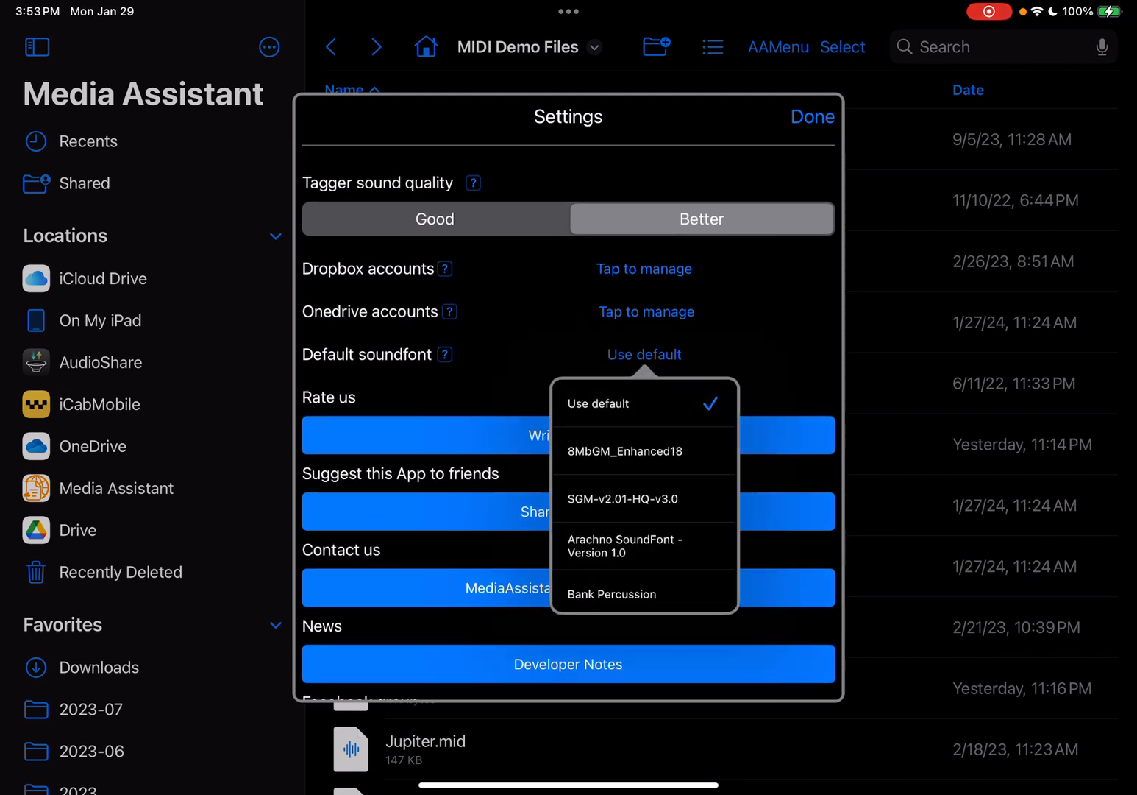
{"action": "scroll", "coordinate": [644, 497], "scroll_direction": "down", "scroll_amount": 2}
{"action": "scroll", "coordinate": [645, 496], "scroll_direction": "down", "scroll_amount": 3}
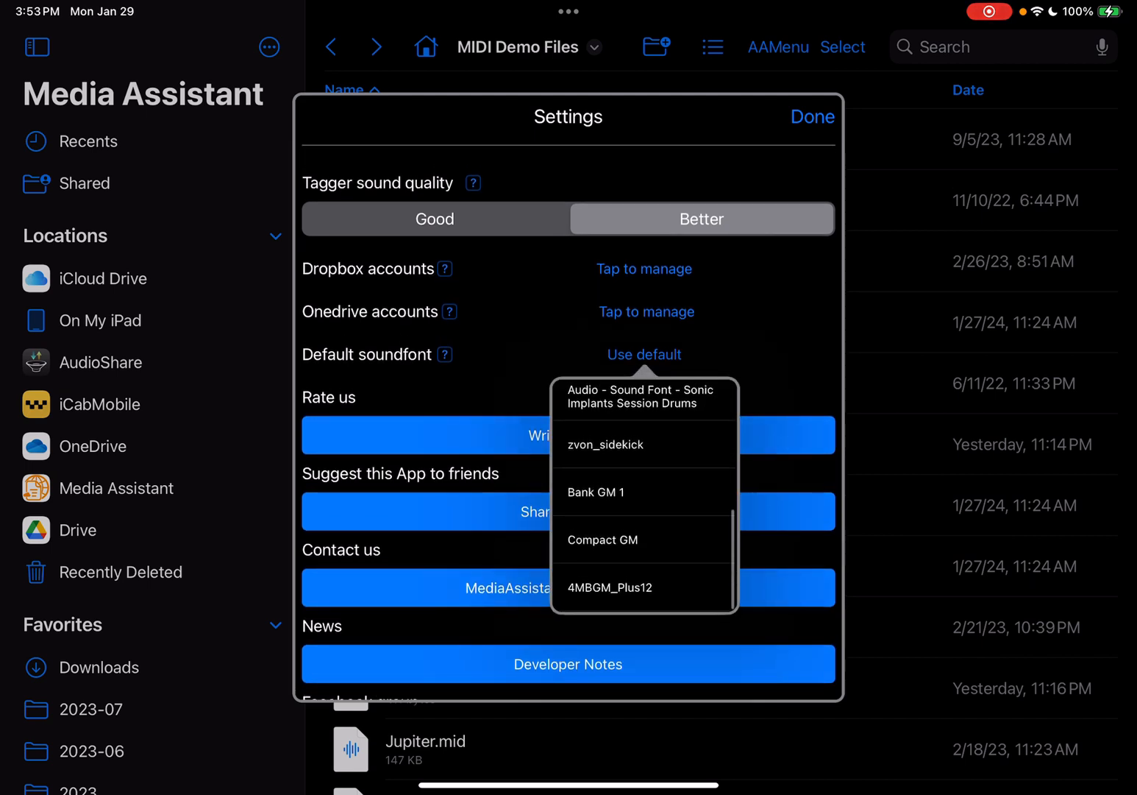
{"action": "left_click_drag", "start_coordinate": [569, 786], "coordinate": [569, 533]}
- View the Soundfont folder's files in Files, including Compact GM, then return home
{"action": "left_click", "coordinate": [448, 723]}
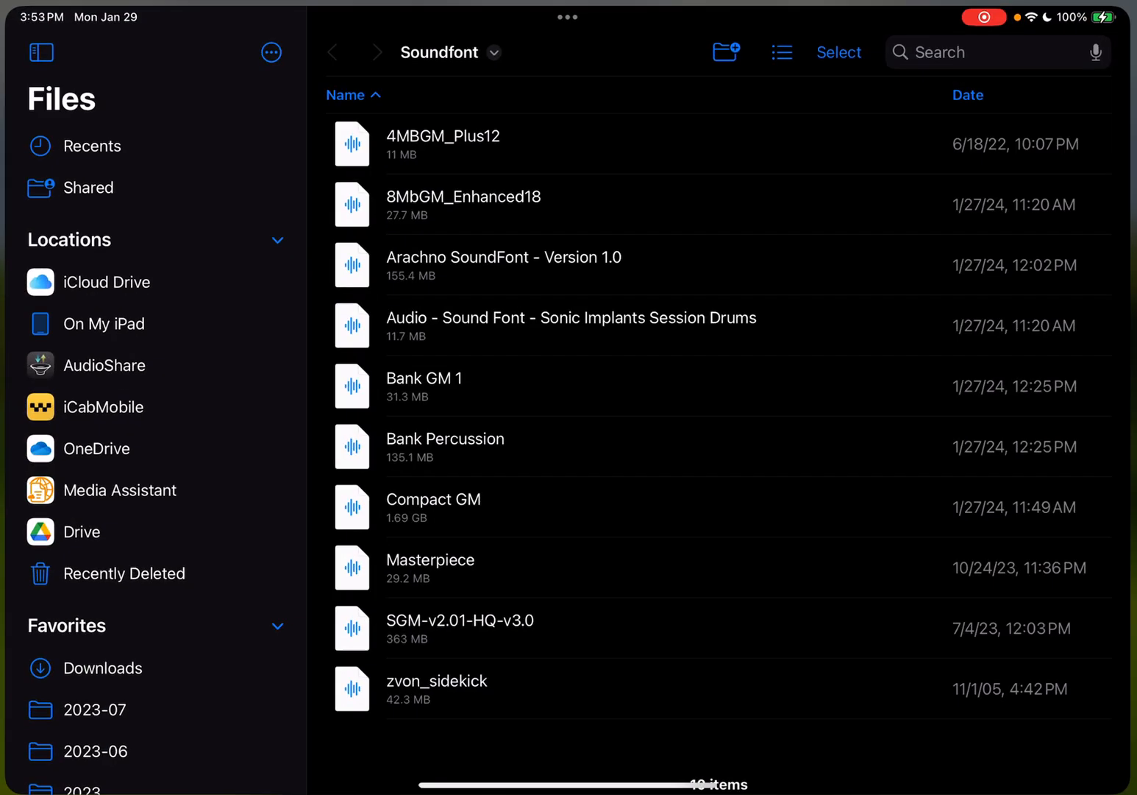
{"action": "left_click_drag", "start_coordinate": [711, 356], "coordinate": [711, 463]}
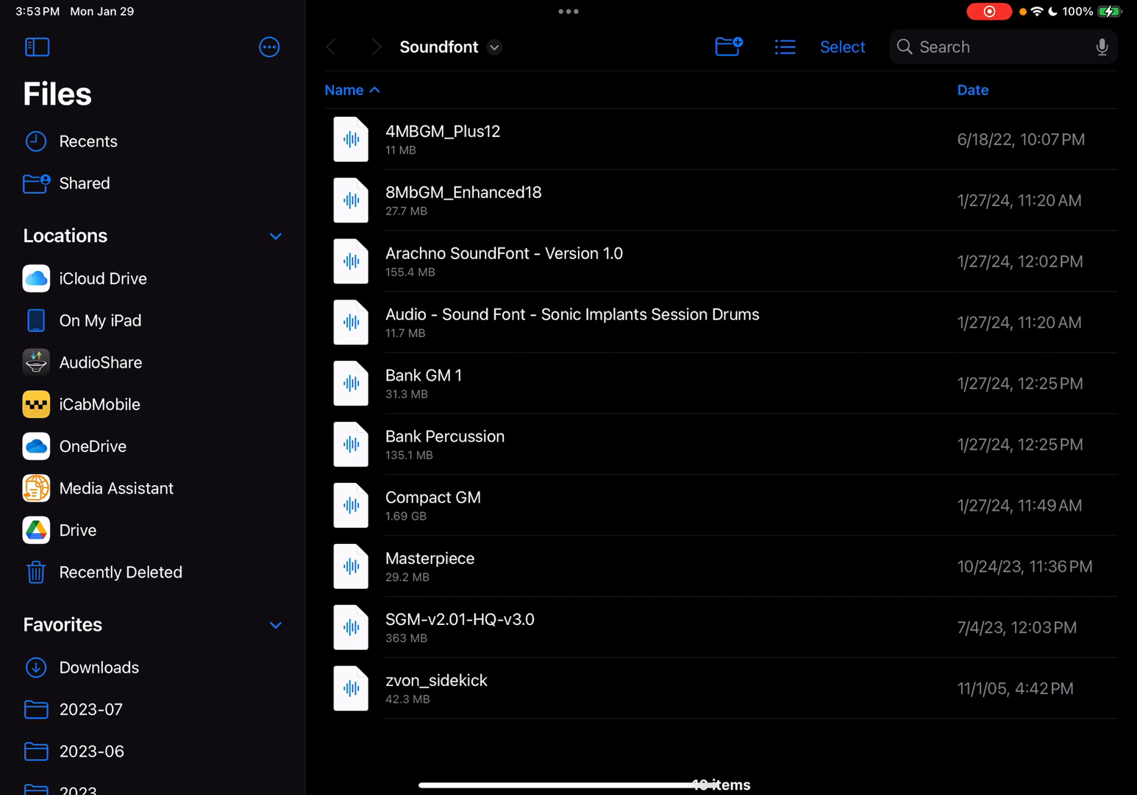
{"action": "key", "text": "super+h"}
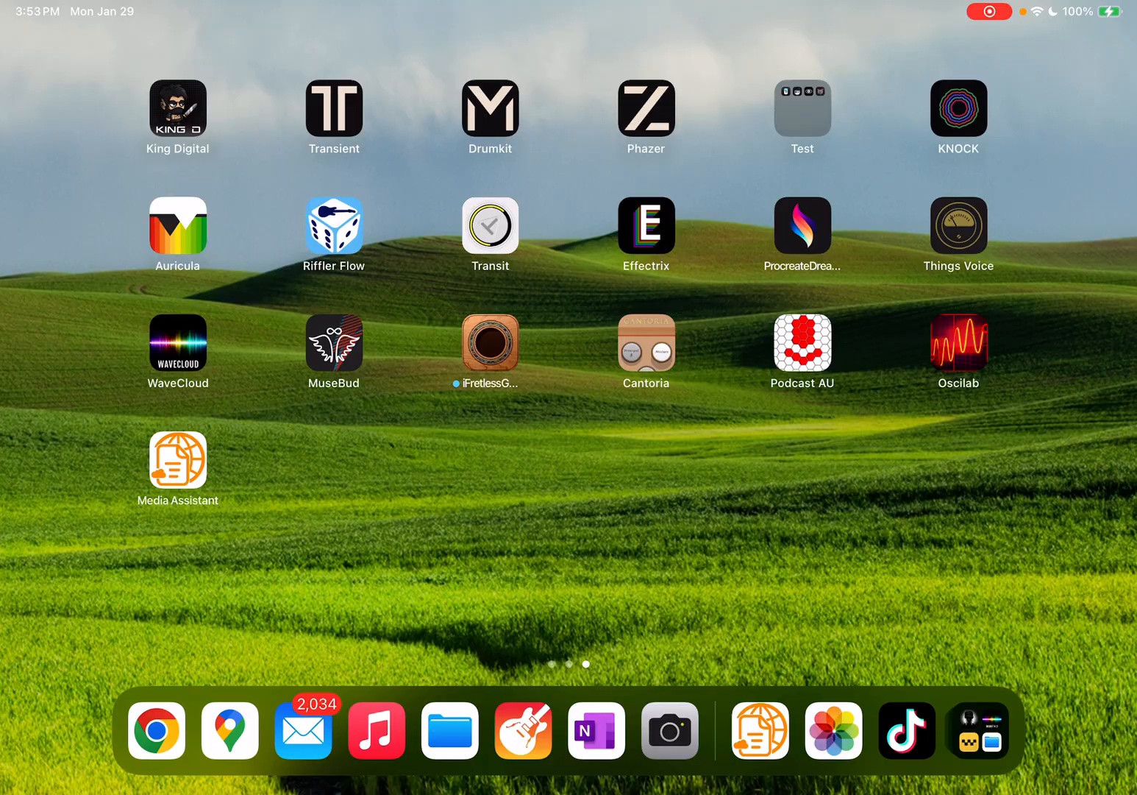
- Back in Media Assistant Settings, change the default soundfont from Use default to Compact GM
{"action": "left_click", "coordinate": [760, 729]}
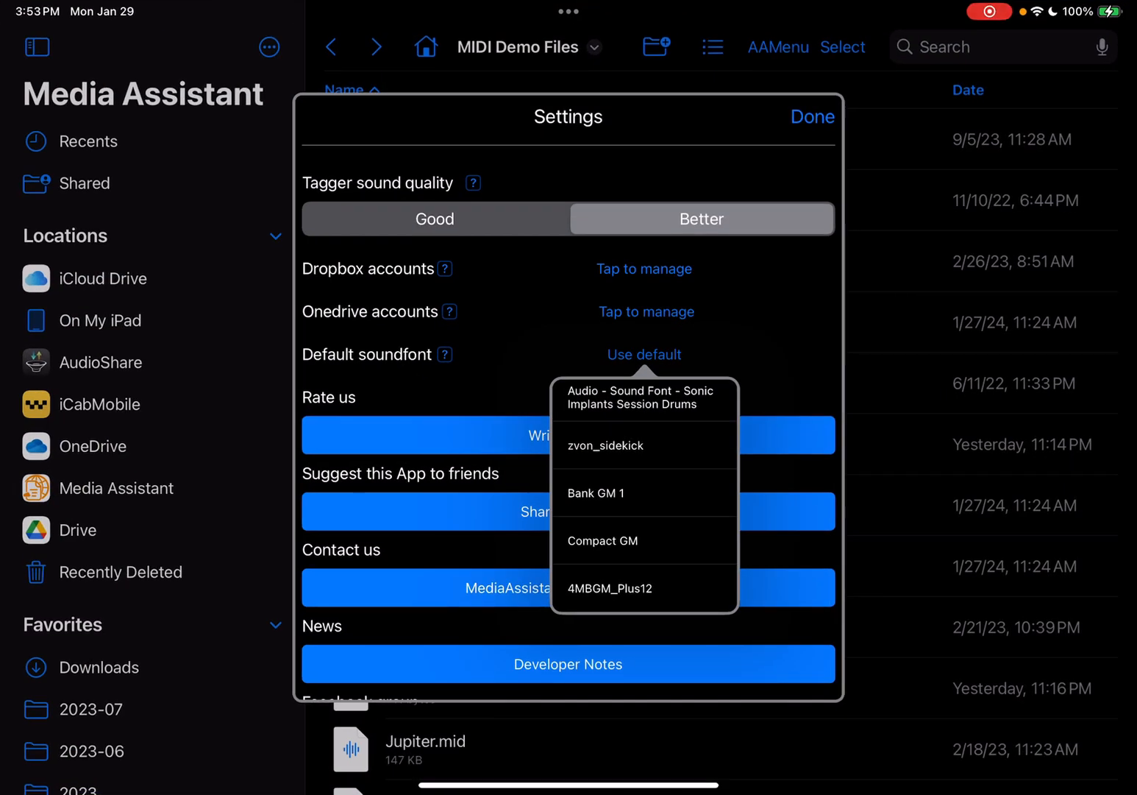
{"action": "key", "text": "Escape"}
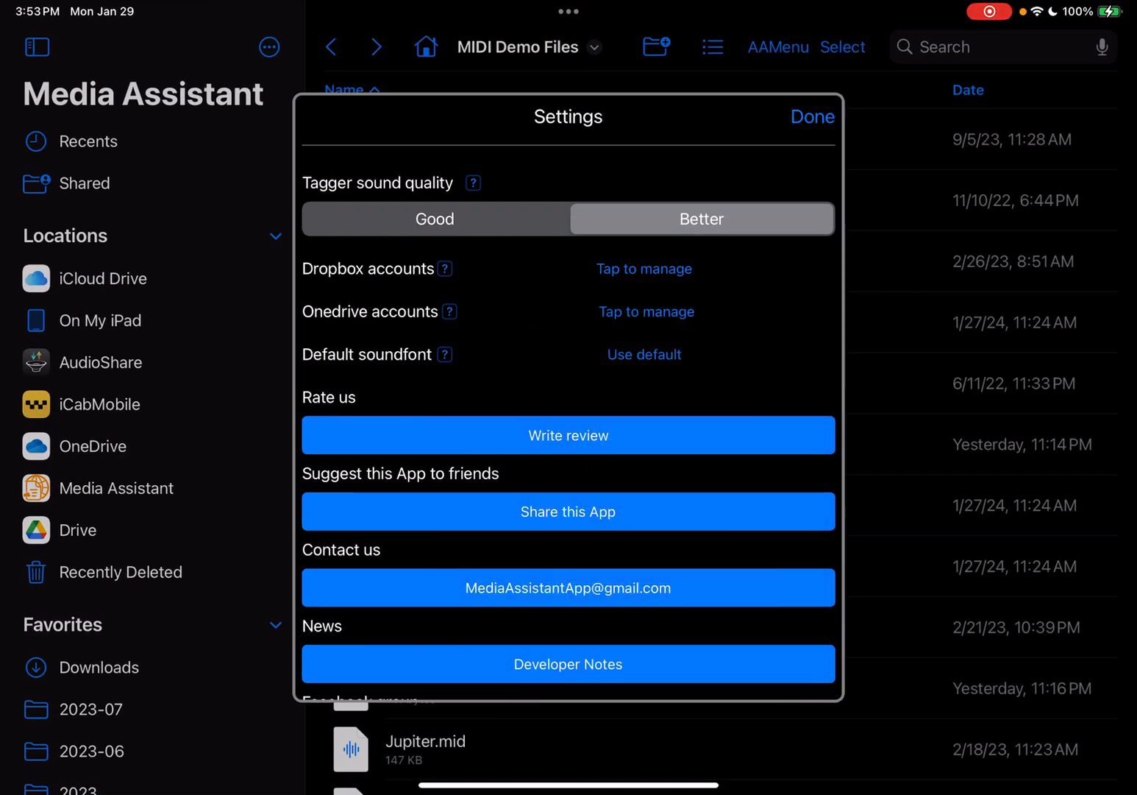
{"action": "left_click", "coordinate": [644, 353]}
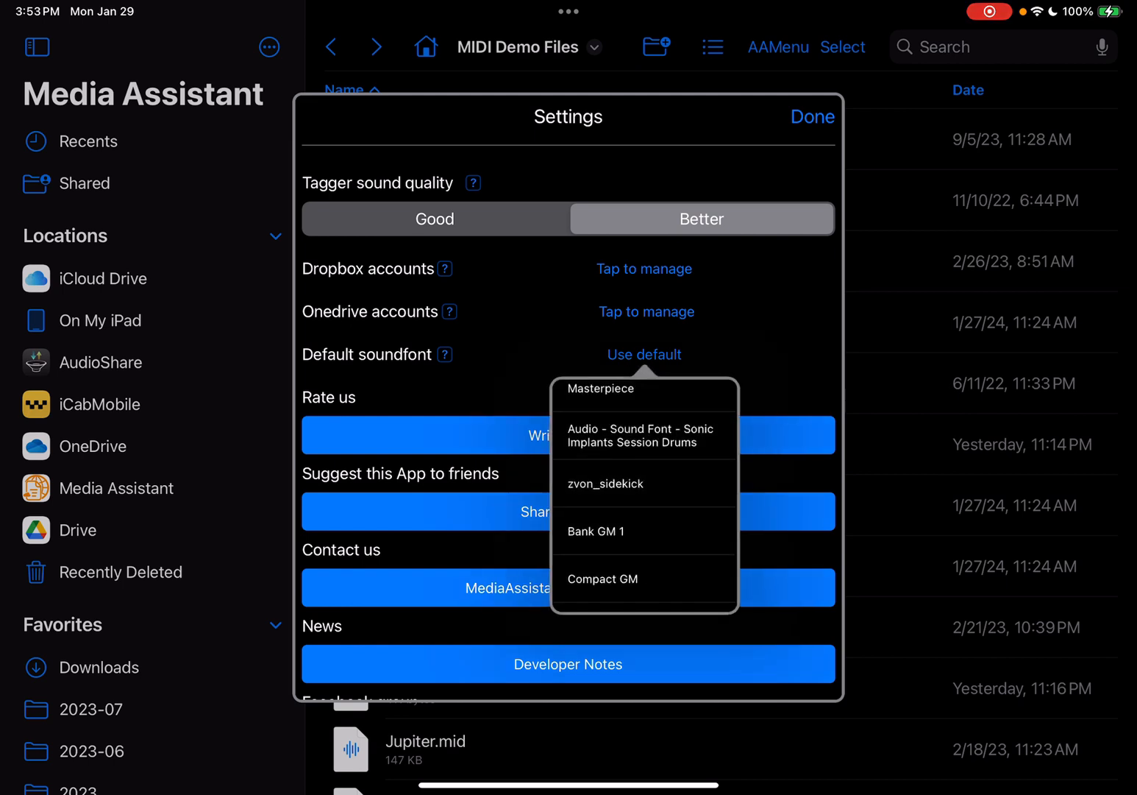
{"action": "scroll", "coordinate": [644, 495], "scroll_direction": "up", "scroll_amount": 2}
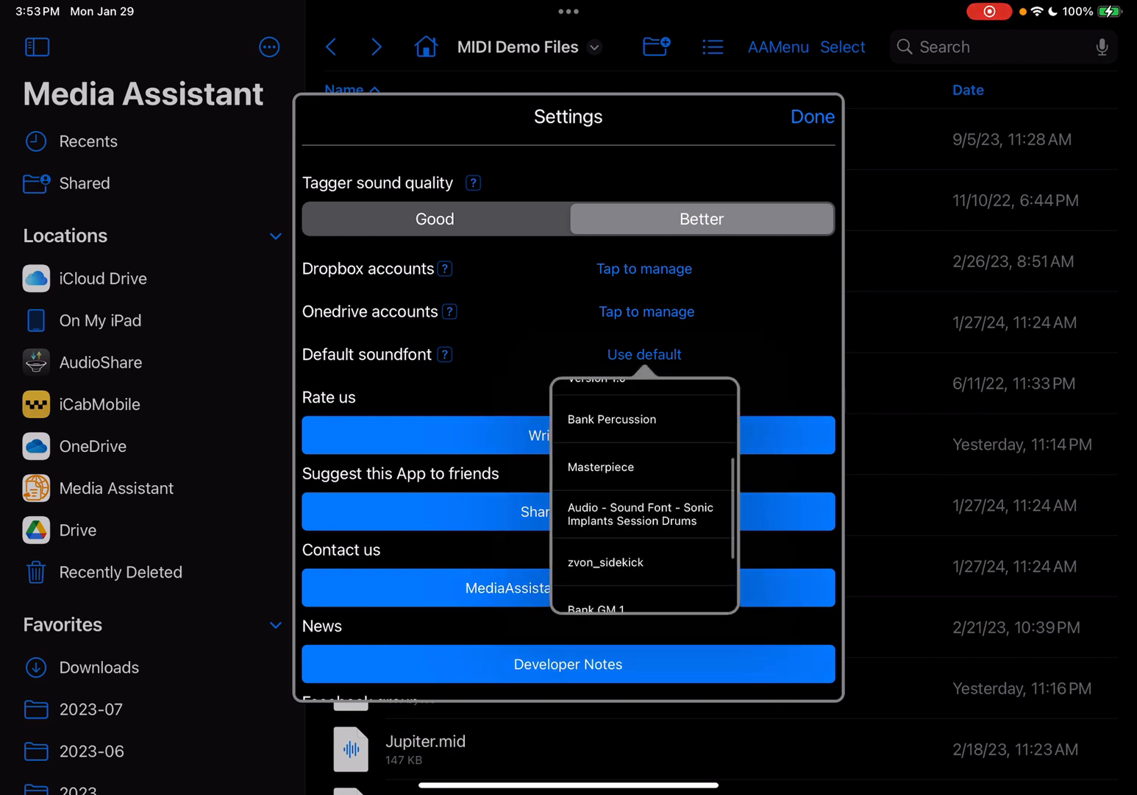
{"action": "scroll", "coordinate": [644, 496], "scroll_direction": "up", "scroll_amount": 3}
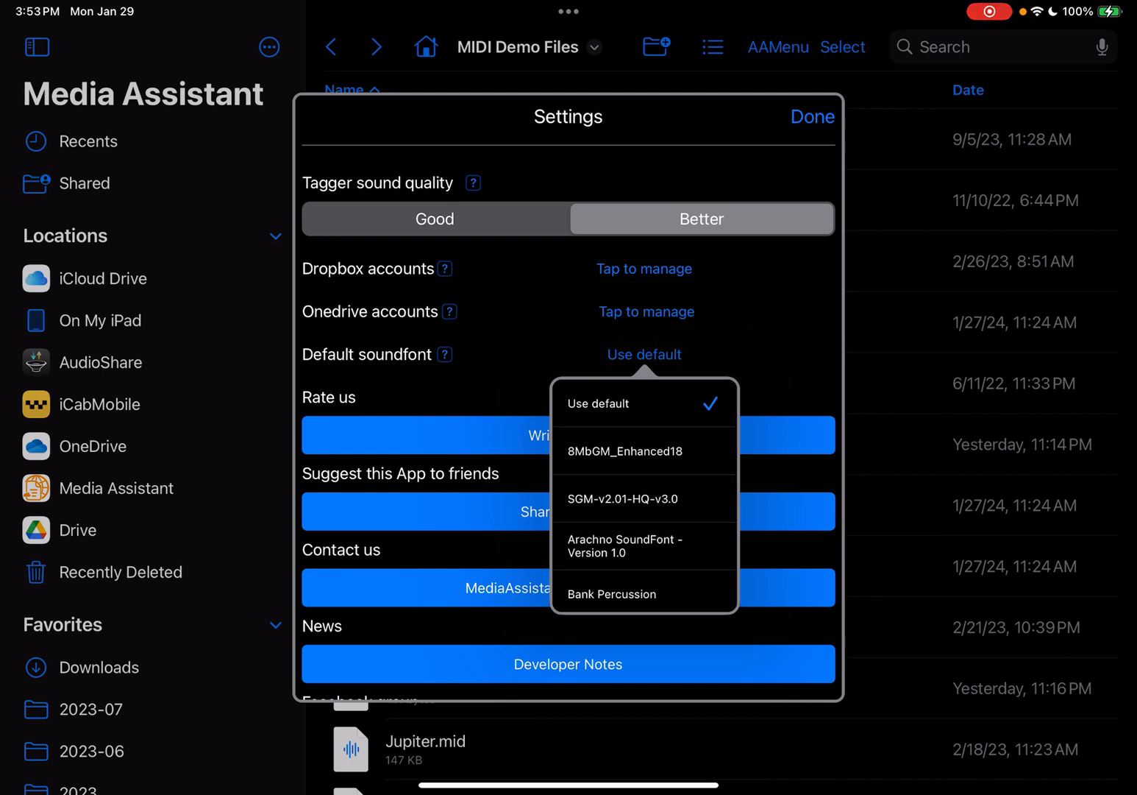
{"action": "scroll", "coordinate": [645, 496], "scroll_direction": "down", "scroll_amount": 1}
{"action": "scroll", "coordinate": [645, 495], "scroll_direction": "up", "scroll_amount": 1}
{"action": "scroll", "coordinate": [645, 495], "scroll_direction": "down", "scroll_amount": 1}
{"action": "scroll", "coordinate": [644, 495], "scroll_direction": "down", "scroll_amount": 1}
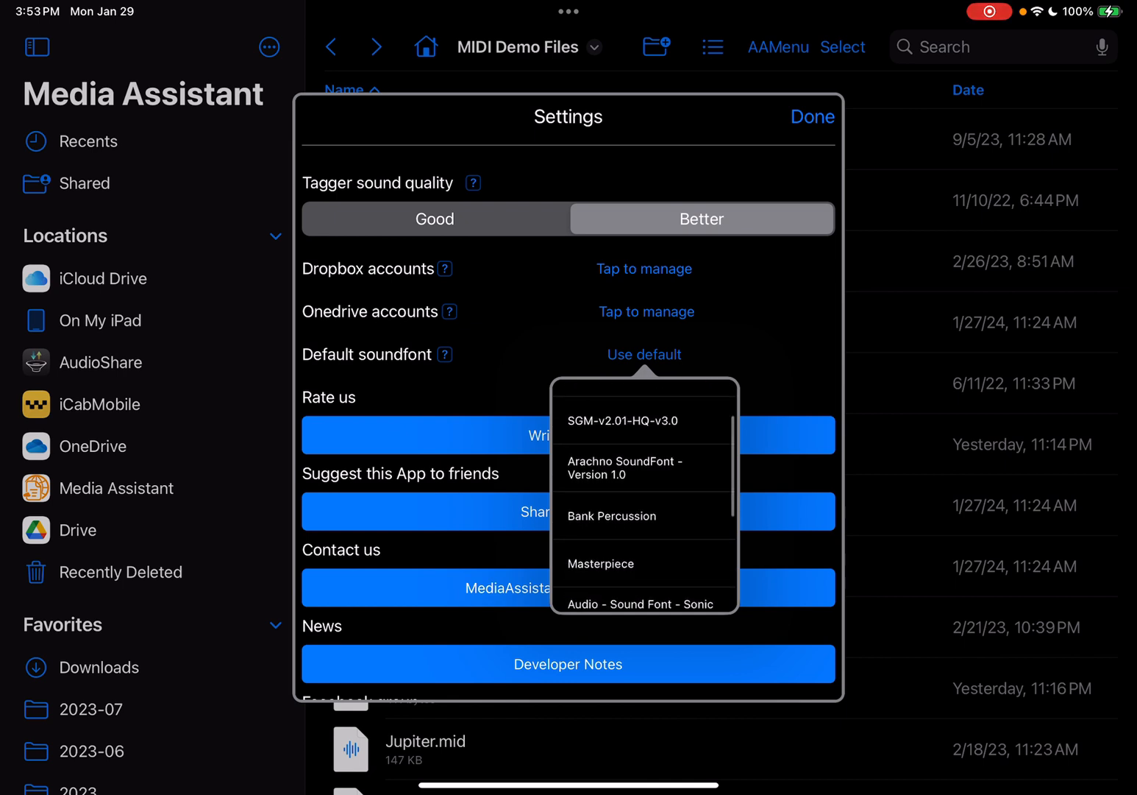
{"action": "scroll", "coordinate": [644, 495], "scroll_direction": "down", "scroll_amount": 2}
{"action": "scroll", "coordinate": [644, 495], "scroll_direction": "down", "scroll_amount": 1}
{"action": "scroll", "coordinate": [645, 495], "scroll_direction": "down", "scroll_amount": 2}
{"action": "scroll", "coordinate": [644, 495], "scroll_direction": "down", "scroll_amount": 1}
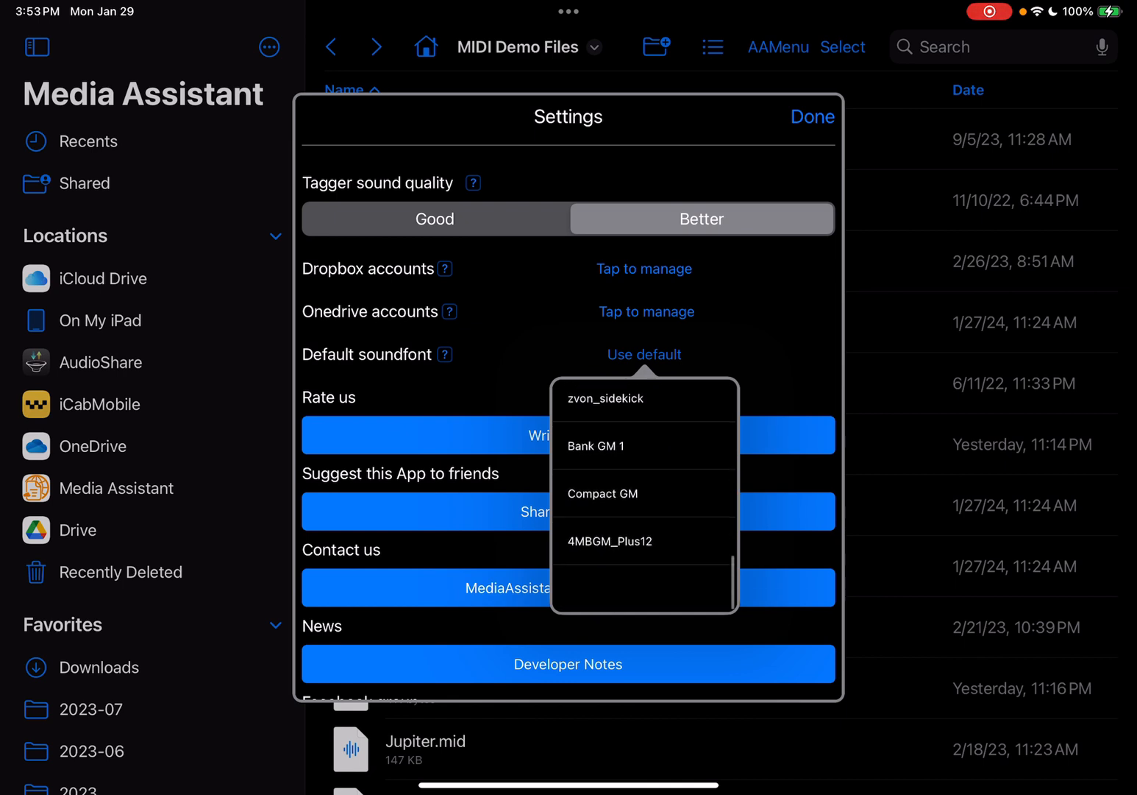
{"action": "left_click", "coordinate": [603, 559]}
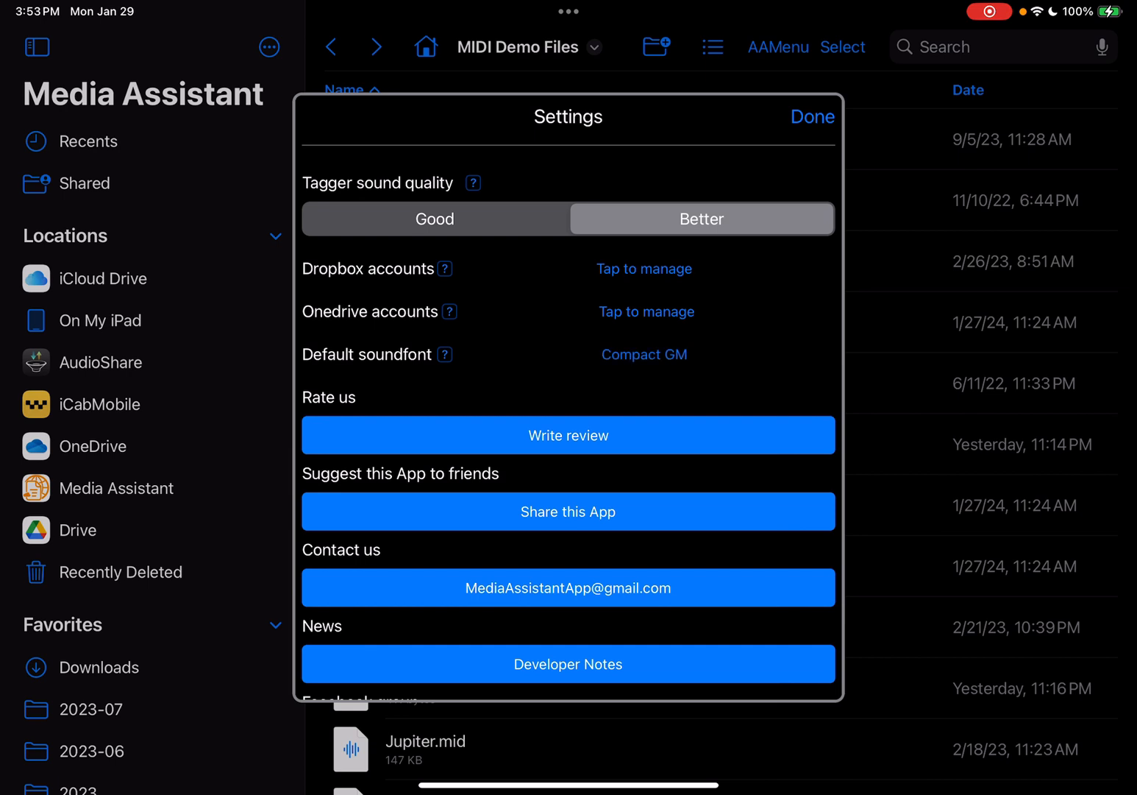
- Leave Settings, play beale.mid with the new soundfont, then close the player
{"action": "left_click", "coordinate": [812, 116]}
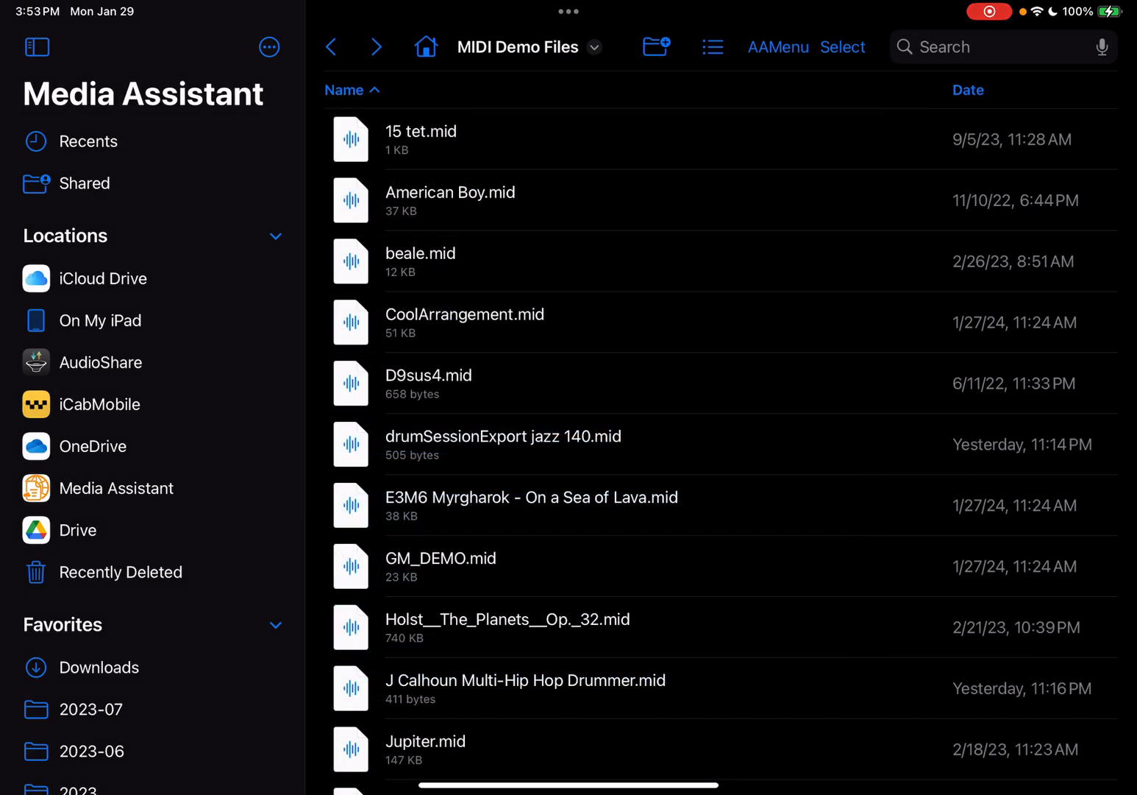
{"action": "left_click", "coordinate": [421, 260]}
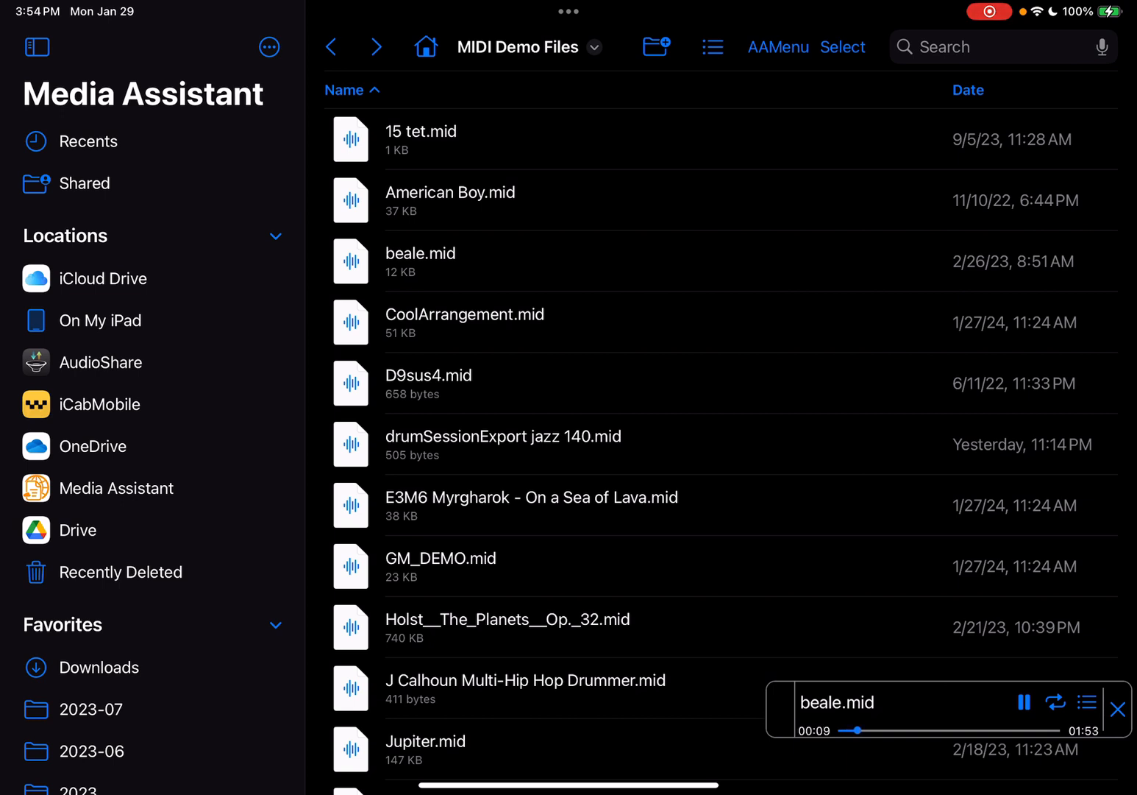
{"action": "left_click", "coordinate": [1119, 709]}
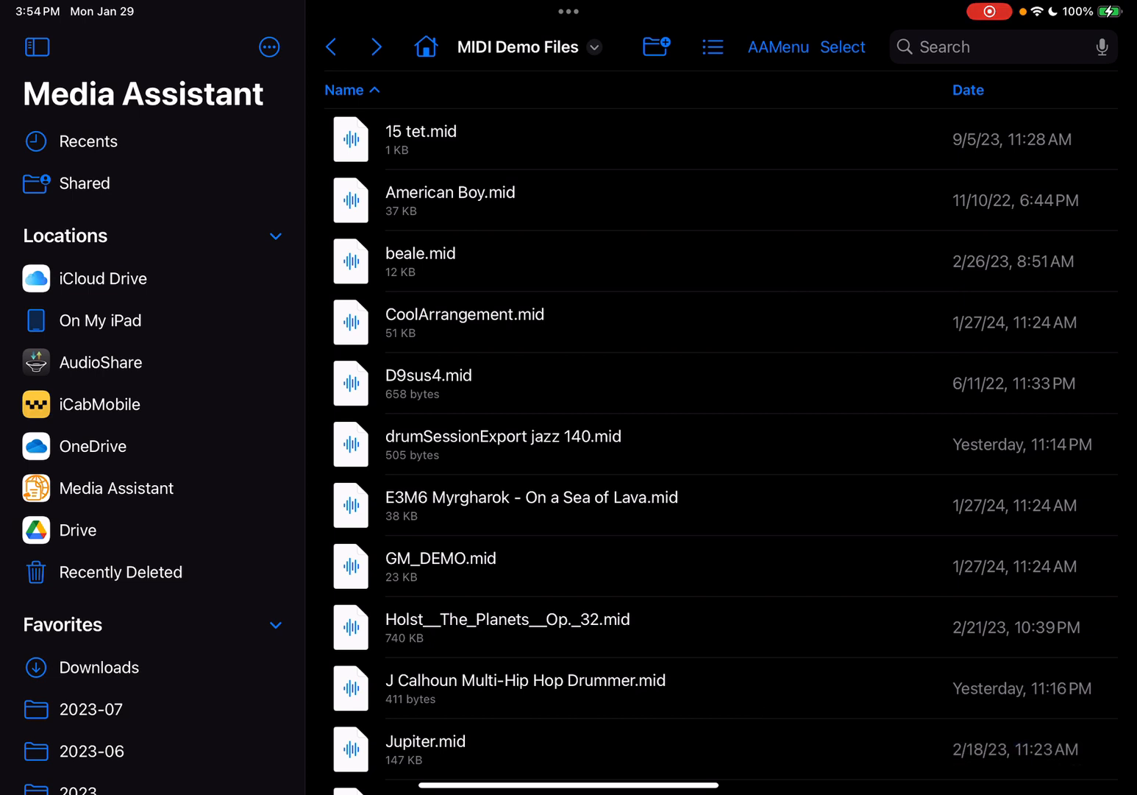